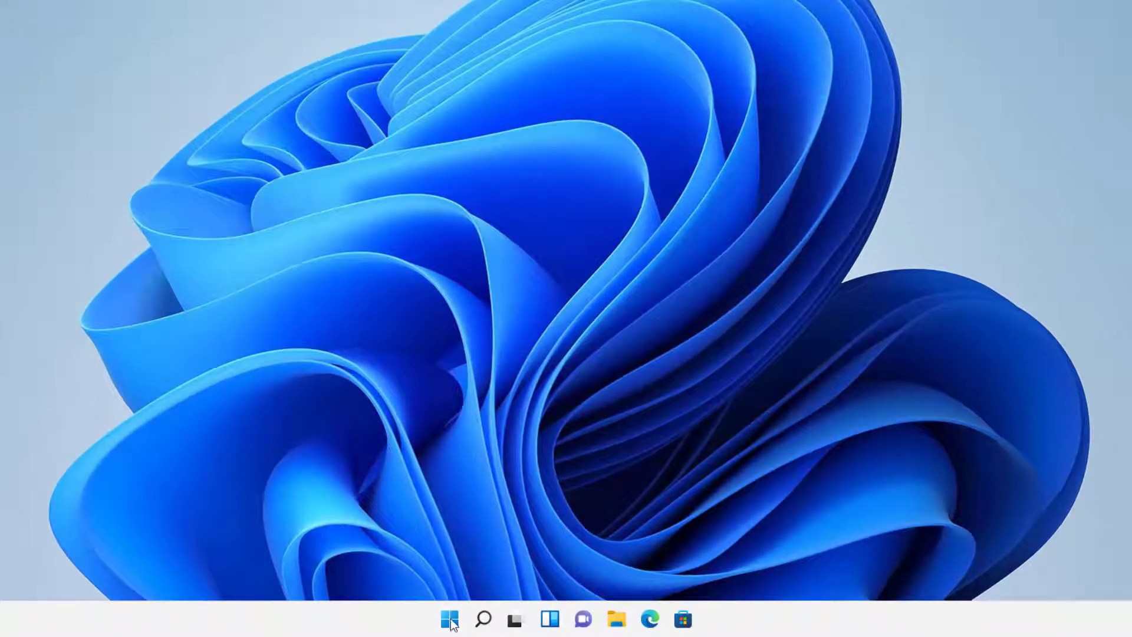
- Open Apps & features from the Start button's quick links menu and scroll to Google Chrome
{"action": "left_click", "coordinate": [451, 621]}
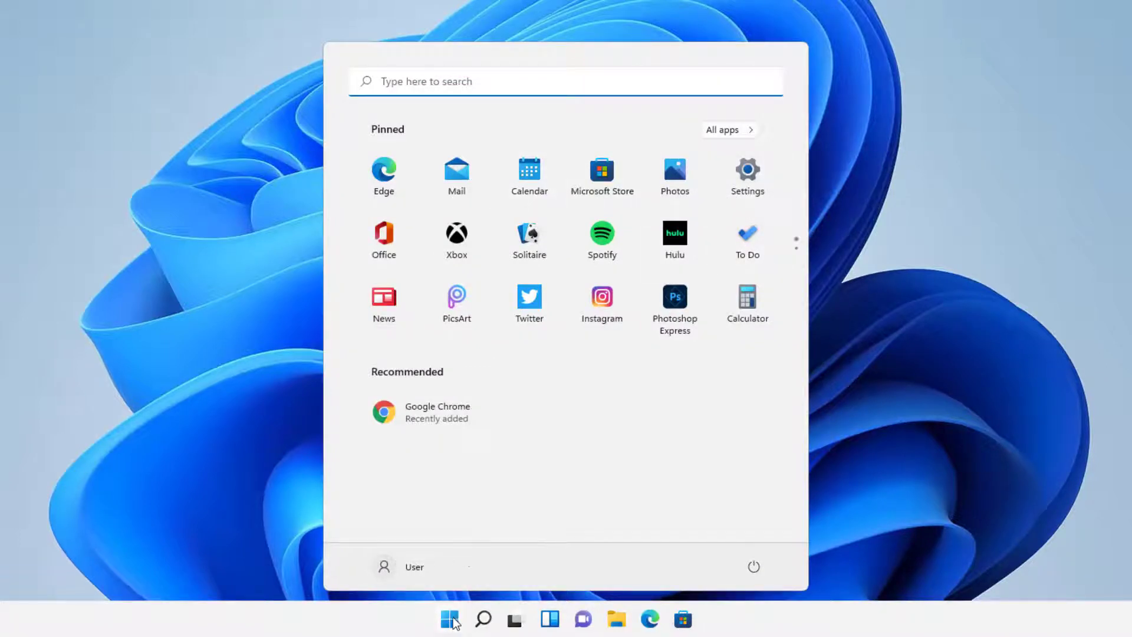
{"action": "right_click", "coordinate": [453, 618]}
{"action": "left_click", "coordinate": [227, 417]}
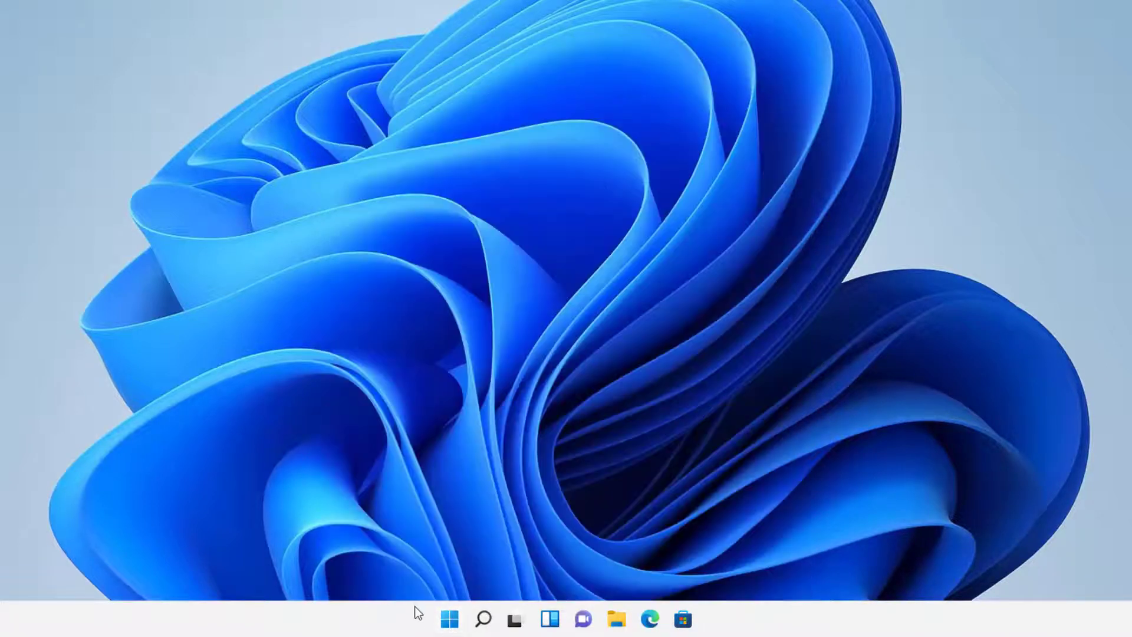
{"action": "right_click", "coordinate": [449, 620]}
{"action": "left_click", "coordinate": [434, 189]}
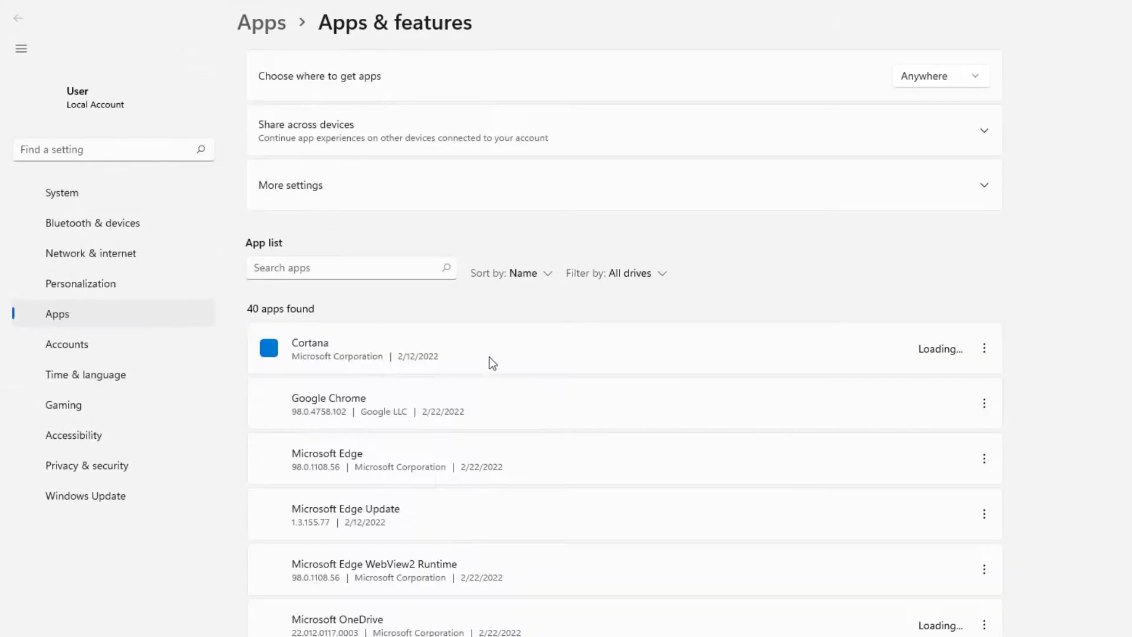
{"action": "scroll", "coordinate": [460, 549], "scroll_direction": "down", "scroll_amount": 3}
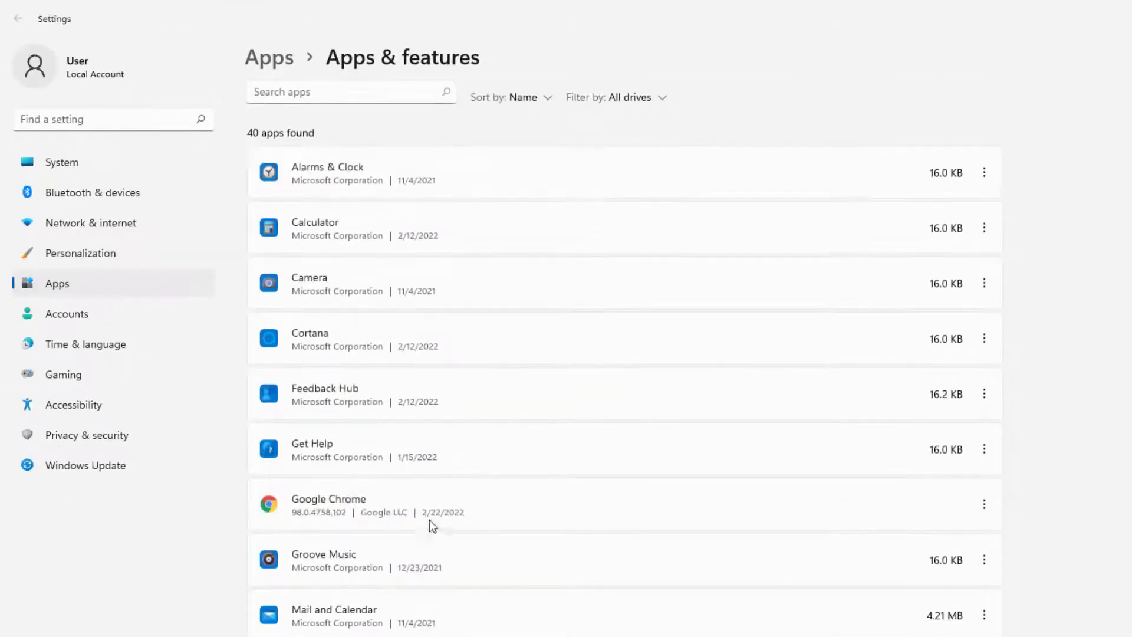
{"action": "scroll", "coordinate": [433, 525], "scroll_direction": "down", "scroll_amount": 2}
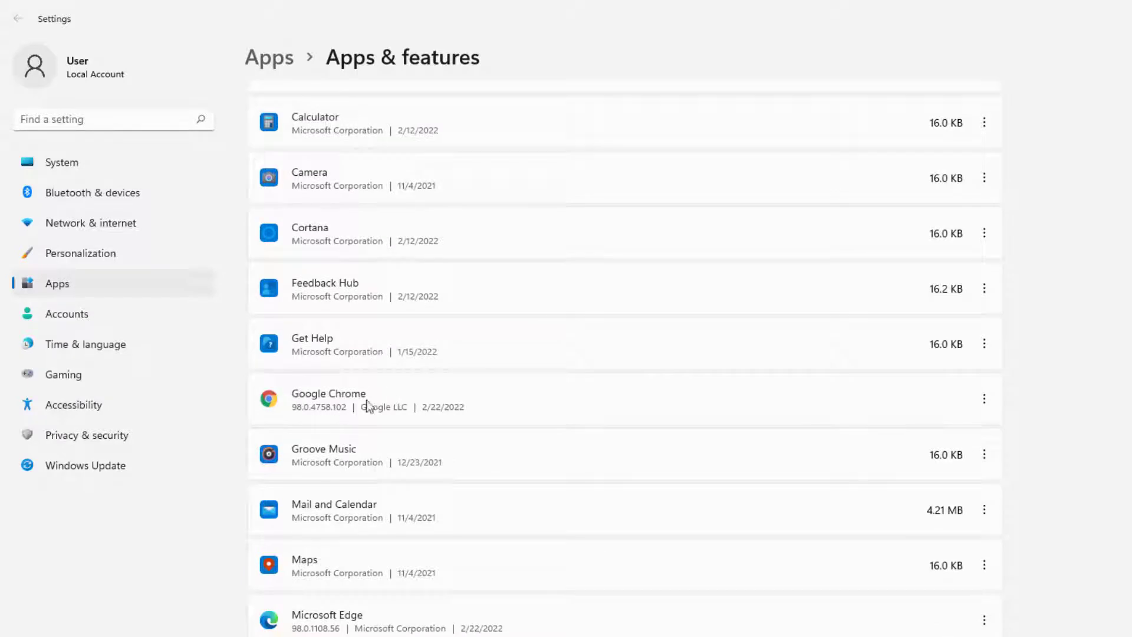
- Bring up Google Chrome's Uninstall prompt, then cancel it without removing Chrome
{"action": "left_click", "coordinate": [983, 406]}
{"action": "left_click", "coordinate": [870, 455]}
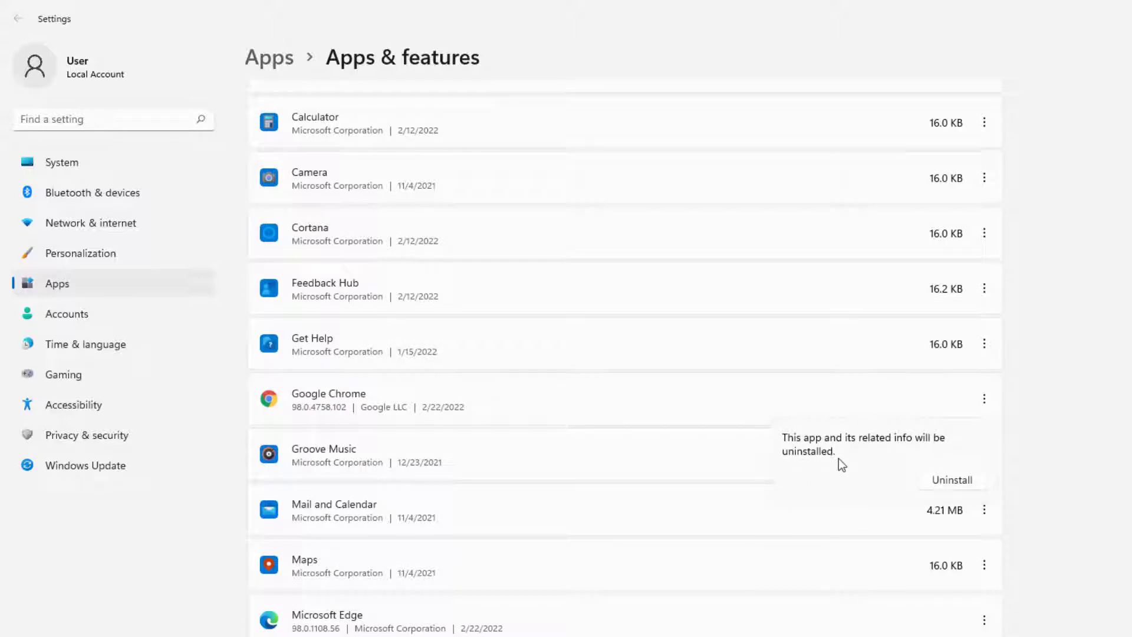
{"action": "left_click", "coordinate": [1026, 422]}
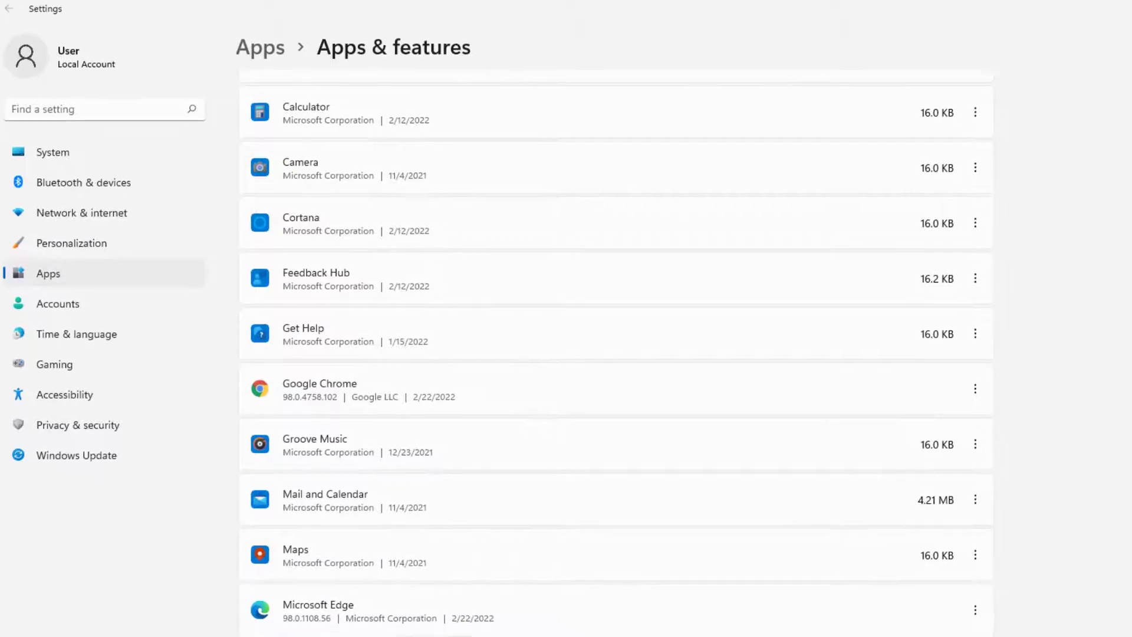
{"action": "left_click", "coordinate": [433, 618]}
- Search 'control' to open Control Panel and select Google Chrome under Uninstall a program
{"action": "type", "text": "control"}
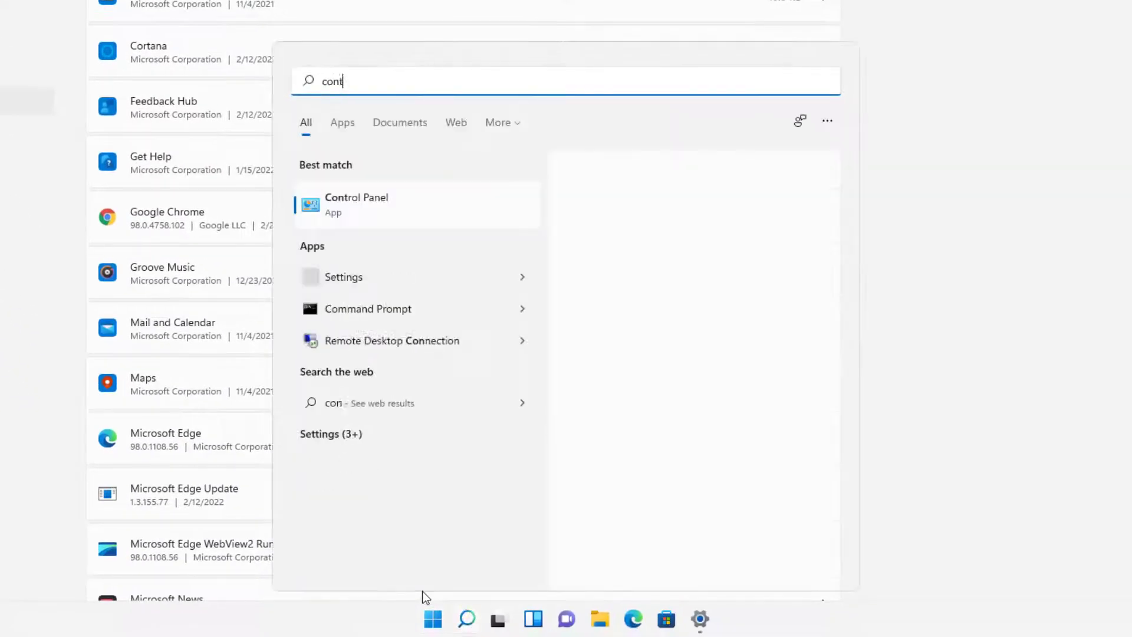
{"action": "key", "text": "Return"}
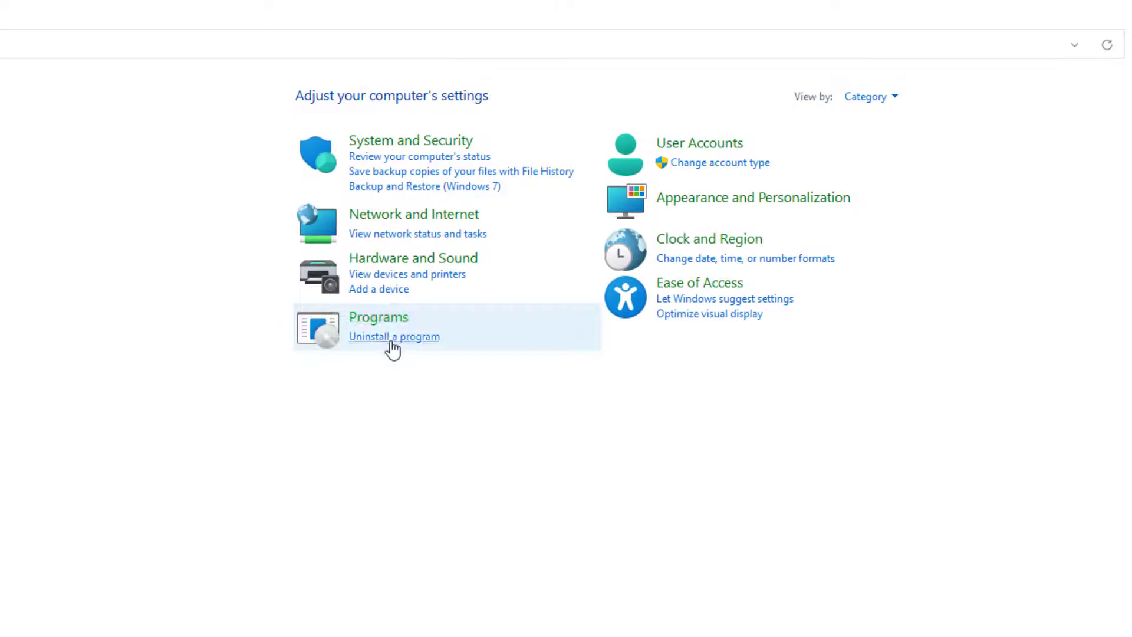
{"action": "left_click", "coordinate": [390, 338]}
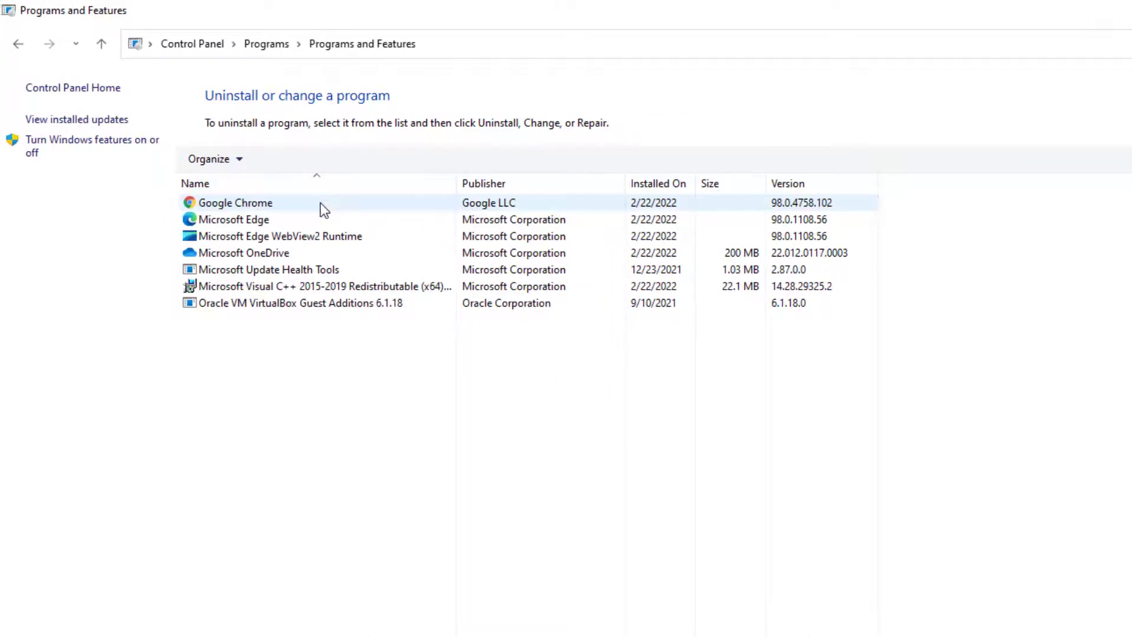
{"action": "left_click", "coordinate": [236, 203]}
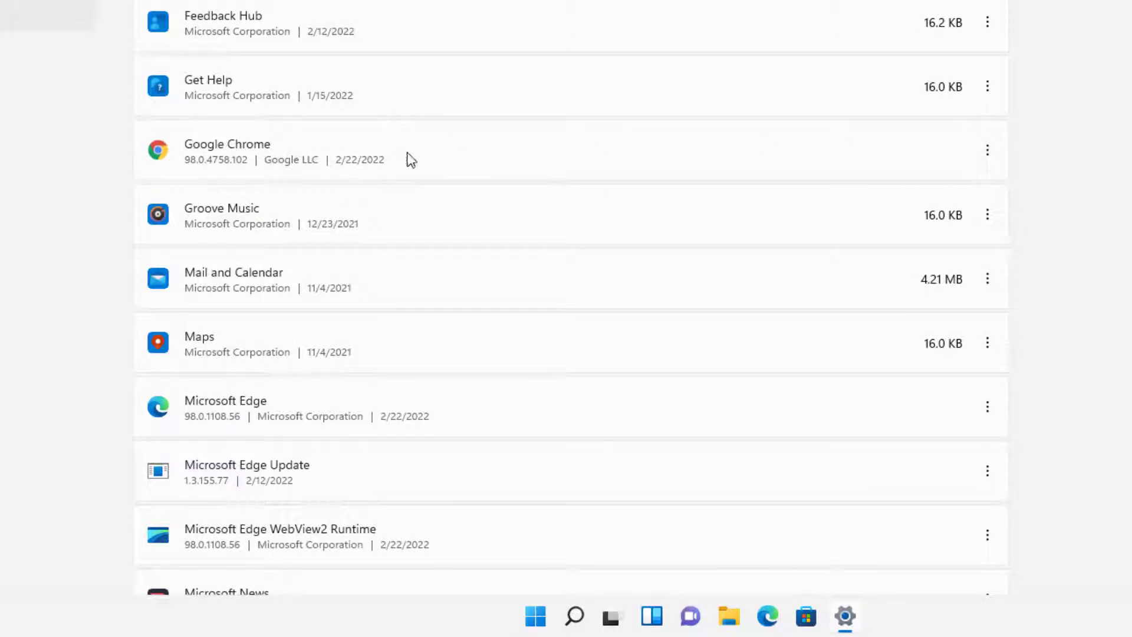
- Uninstall Google Chrome from its ⋮ menu, approve the UAC prompt, and also delete its browsing data
{"action": "left_click", "coordinate": [986, 151]}
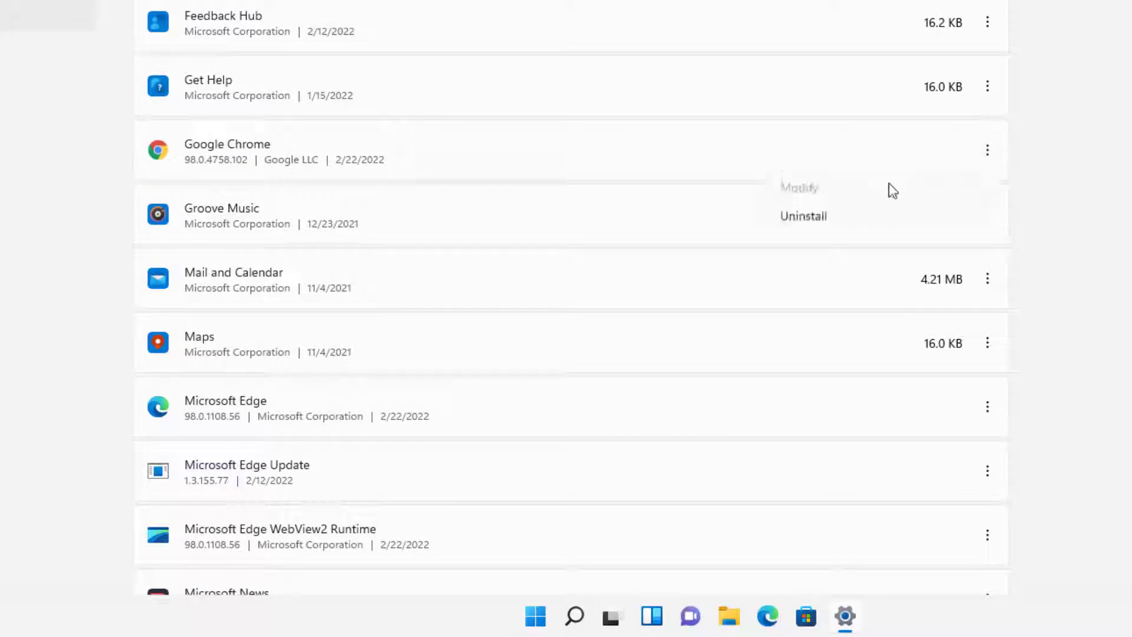
{"action": "left_click", "coordinate": [829, 217]}
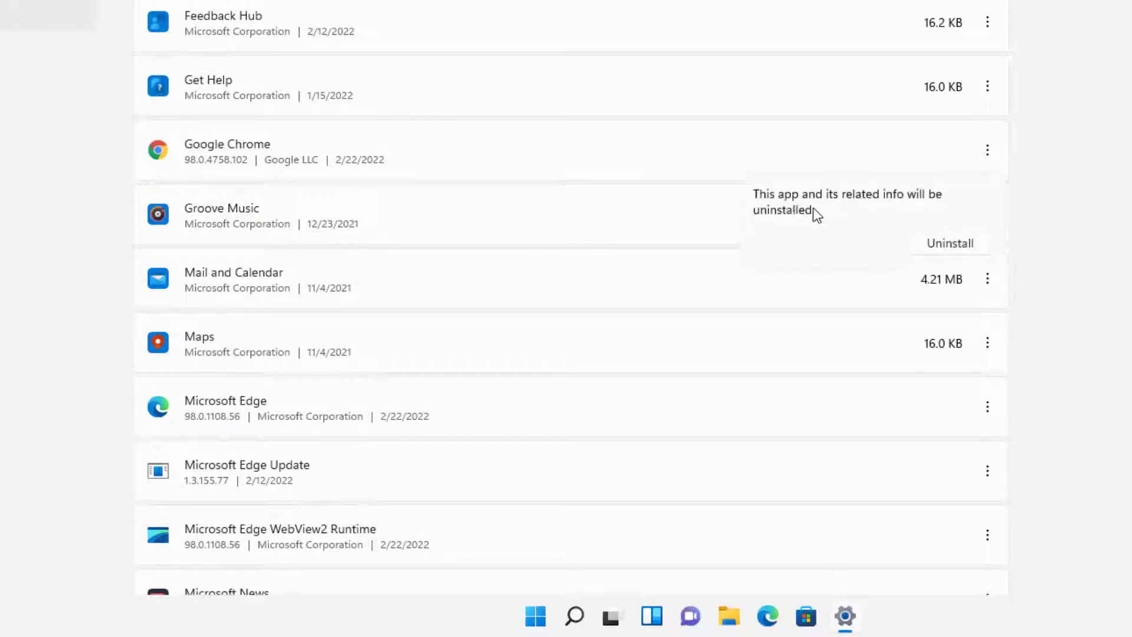
{"action": "left_click", "coordinate": [937, 248]}
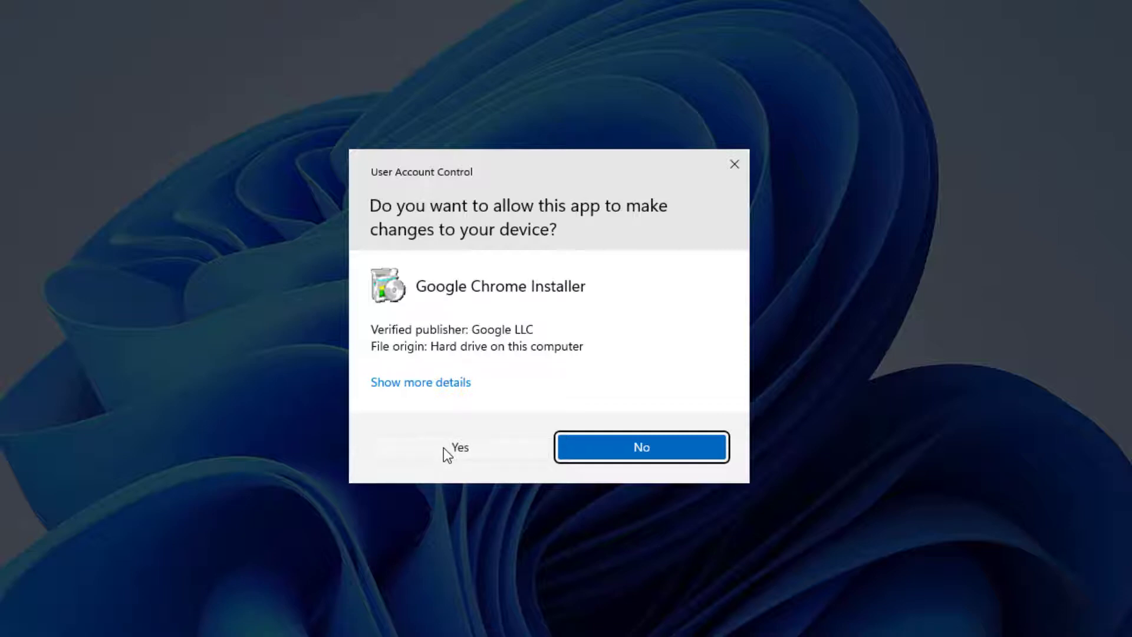
{"action": "left_click", "coordinate": [444, 447]}
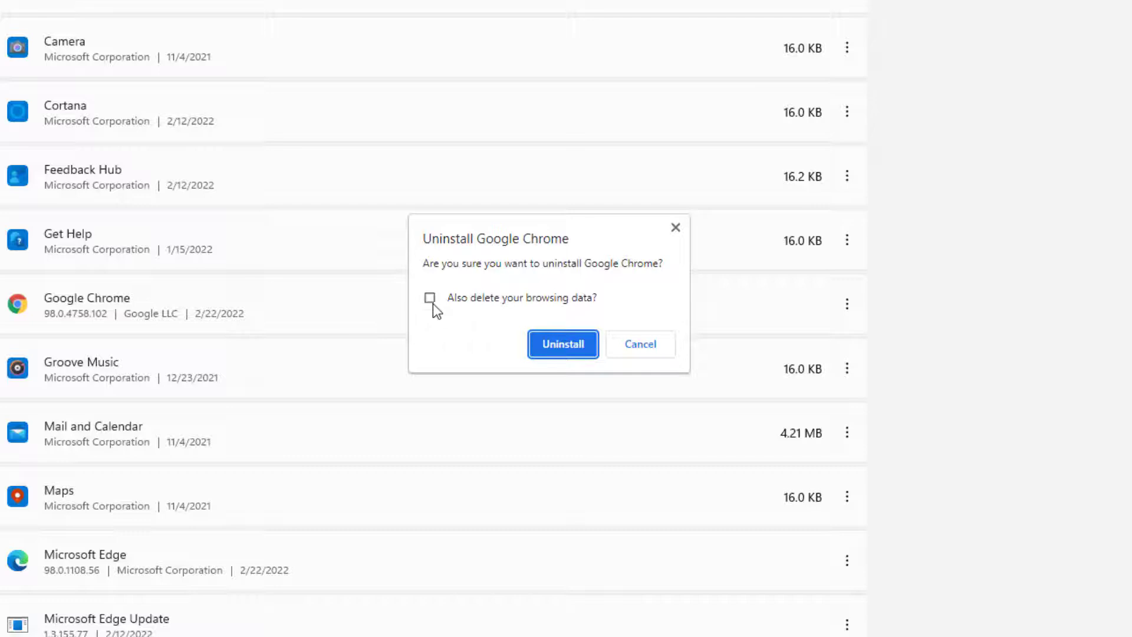
{"action": "left_click", "coordinate": [430, 298]}
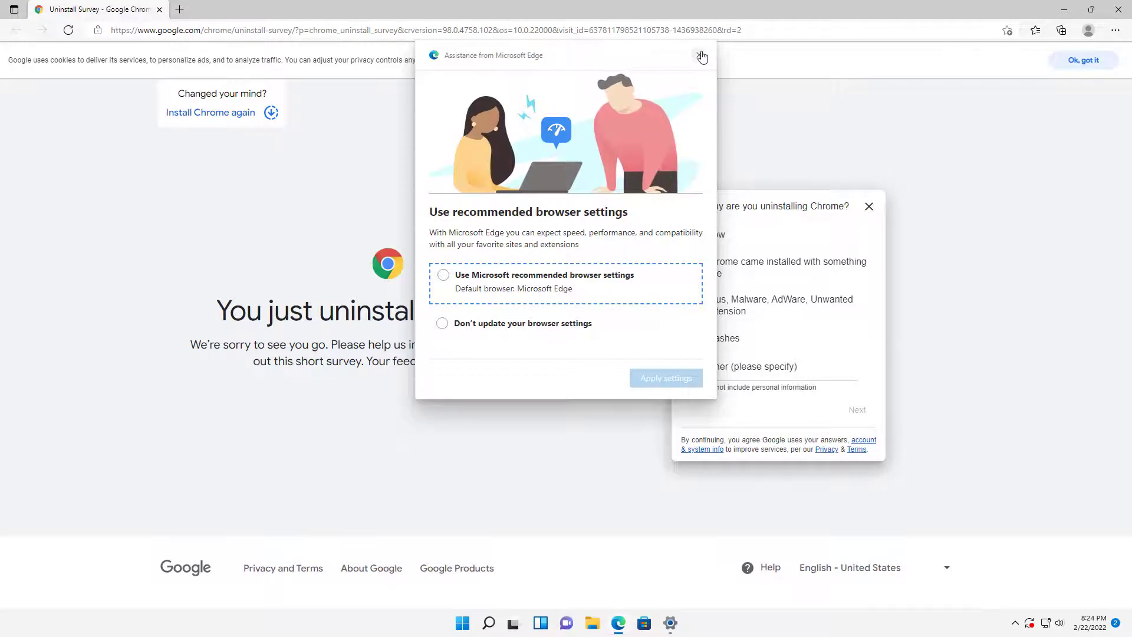
- Apply Microsoft's recommended browser settings in Edge, dismiss the assistance message, and close Edge
{"action": "left_click", "coordinate": [529, 277]}
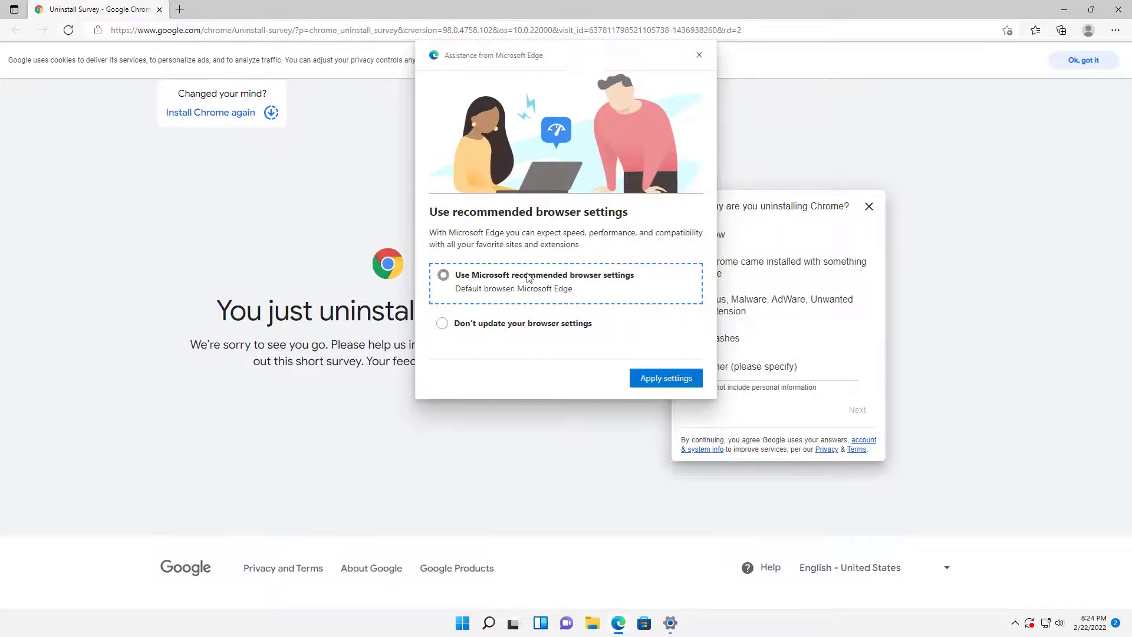
{"action": "left_click", "coordinate": [653, 381]}
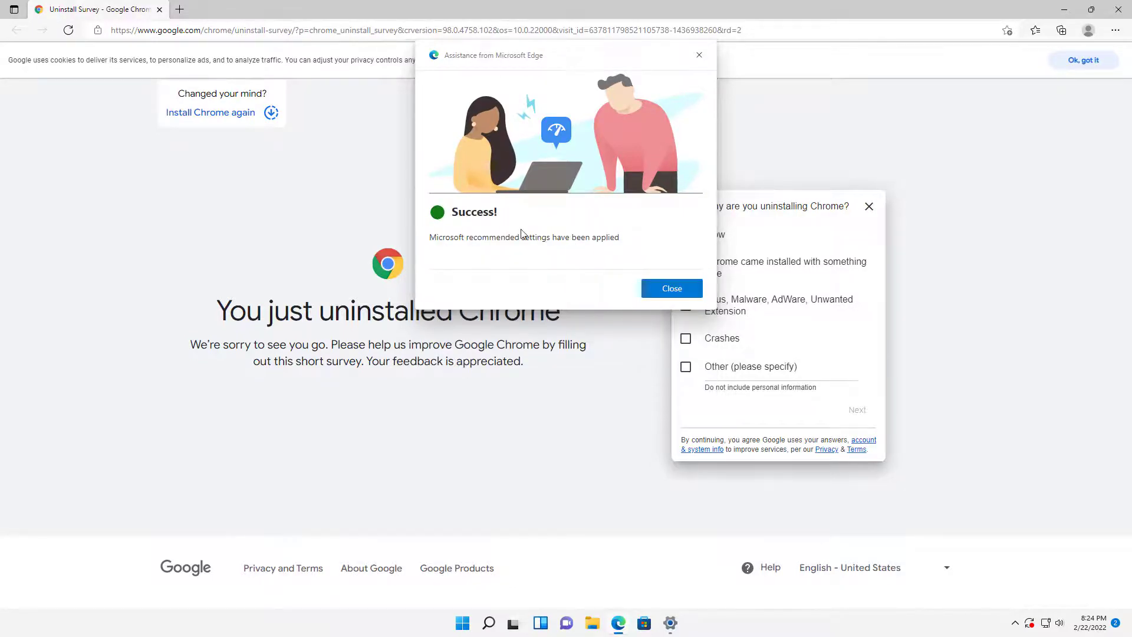
{"action": "left_click", "coordinate": [700, 55]}
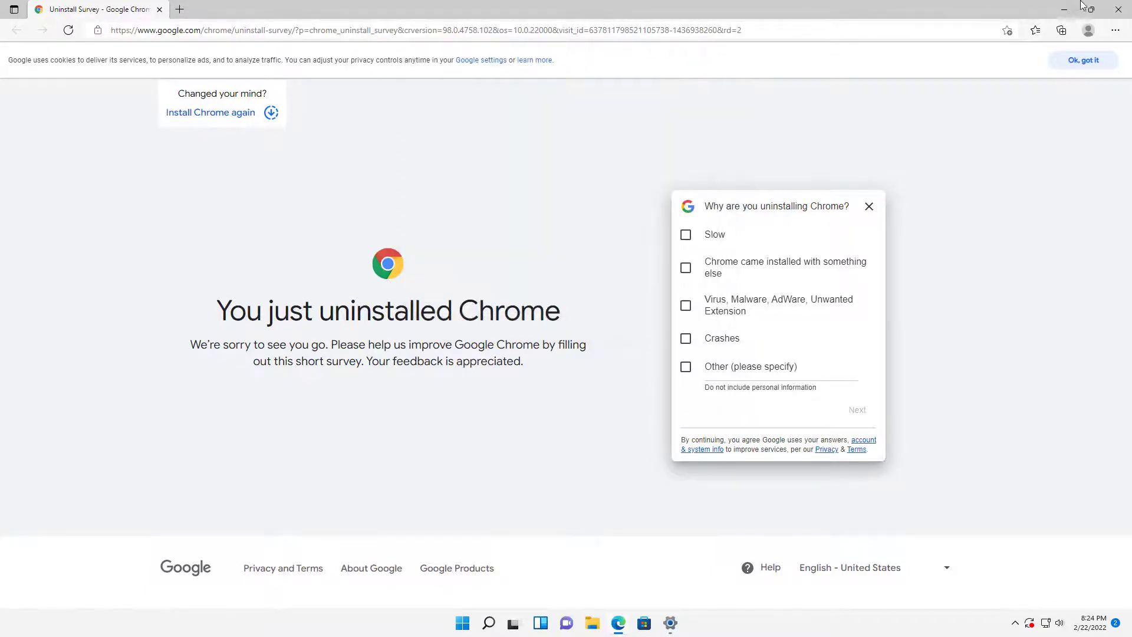
{"action": "left_click", "coordinate": [1118, 10]}
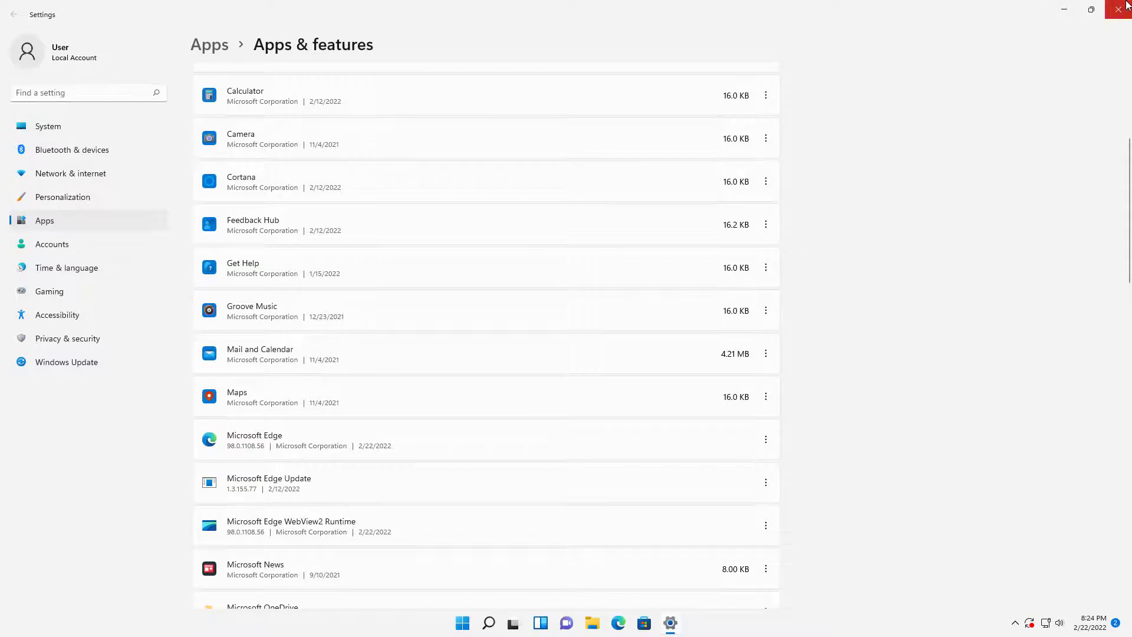
- Close Settings, search Windows for 'chrome' to check the results, then dismiss the search
{"action": "left_click", "coordinate": [1126, 6]}
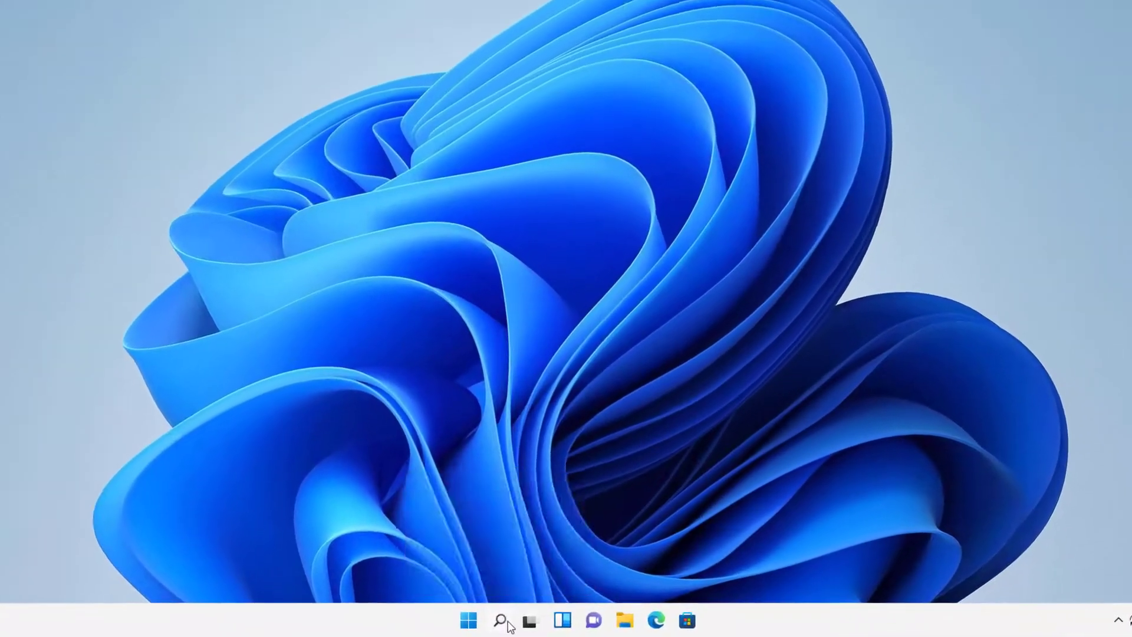
{"action": "left_click", "coordinate": [501, 623]}
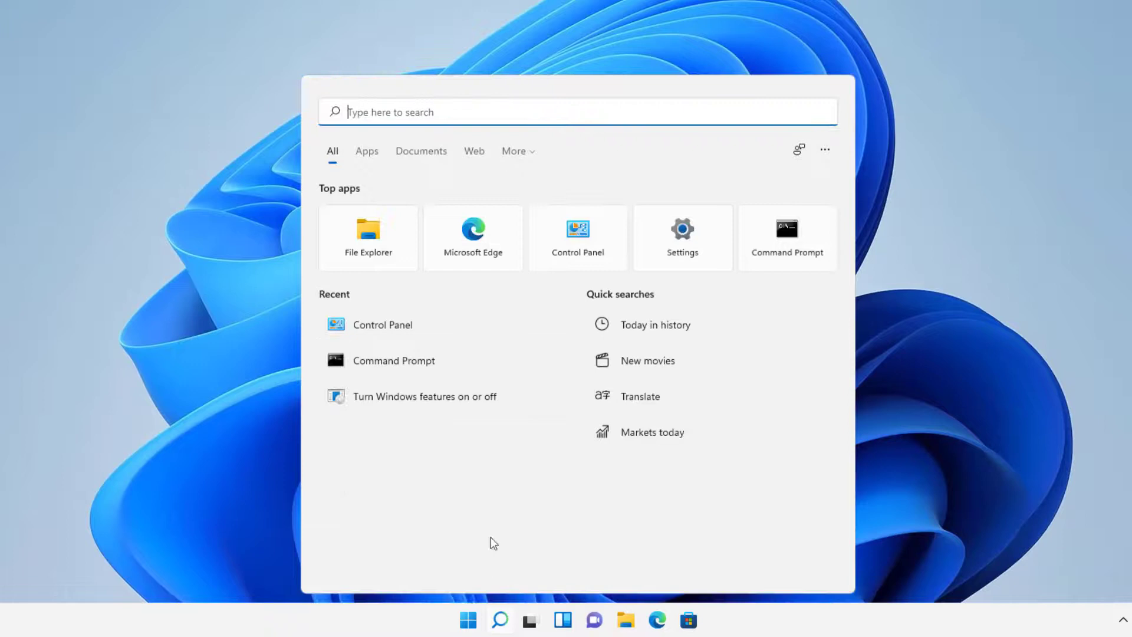
{"action": "type", "text": "chrome"}
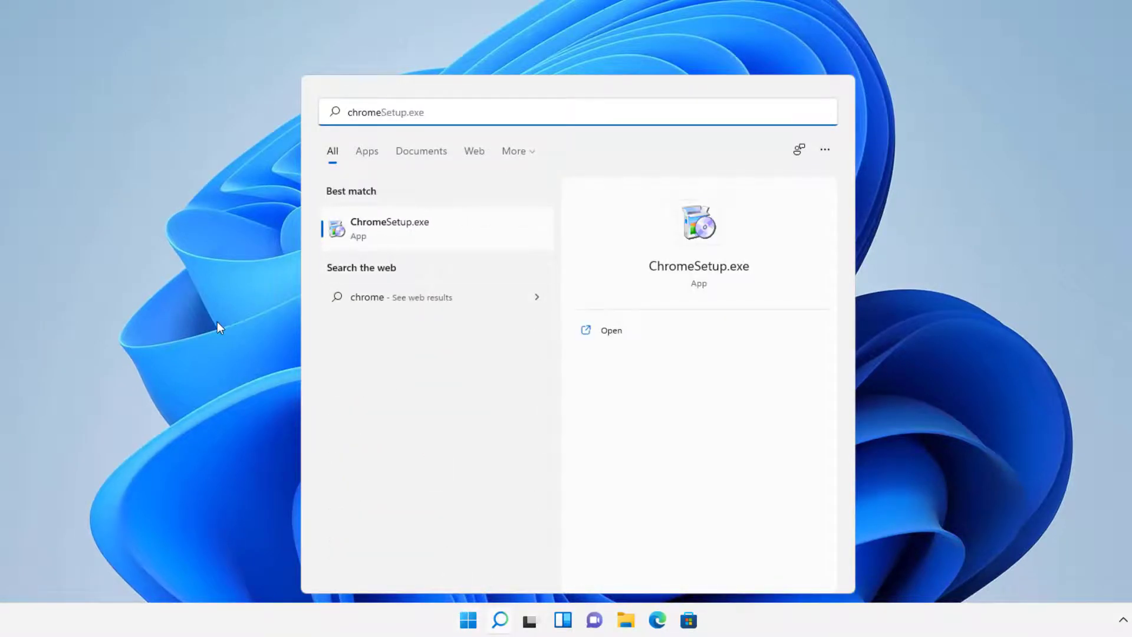
{"action": "left_click", "coordinate": [211, 307]}
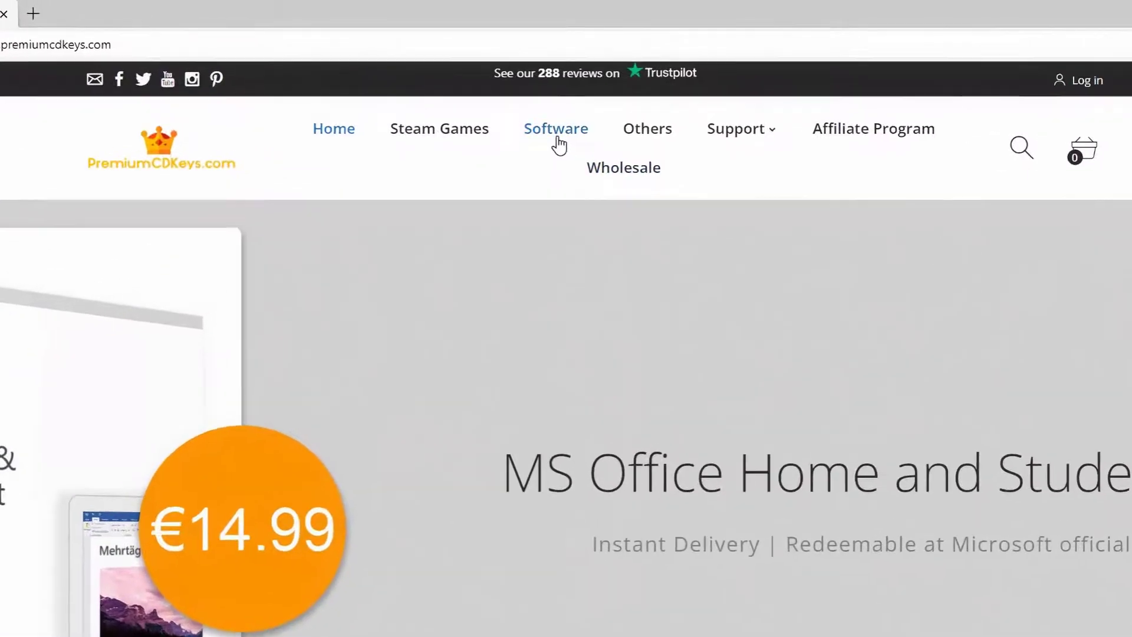
- Open the Software collection and browse its 35 product keys and prices
{"action": "left_click", "coordinate": [557, 130]}
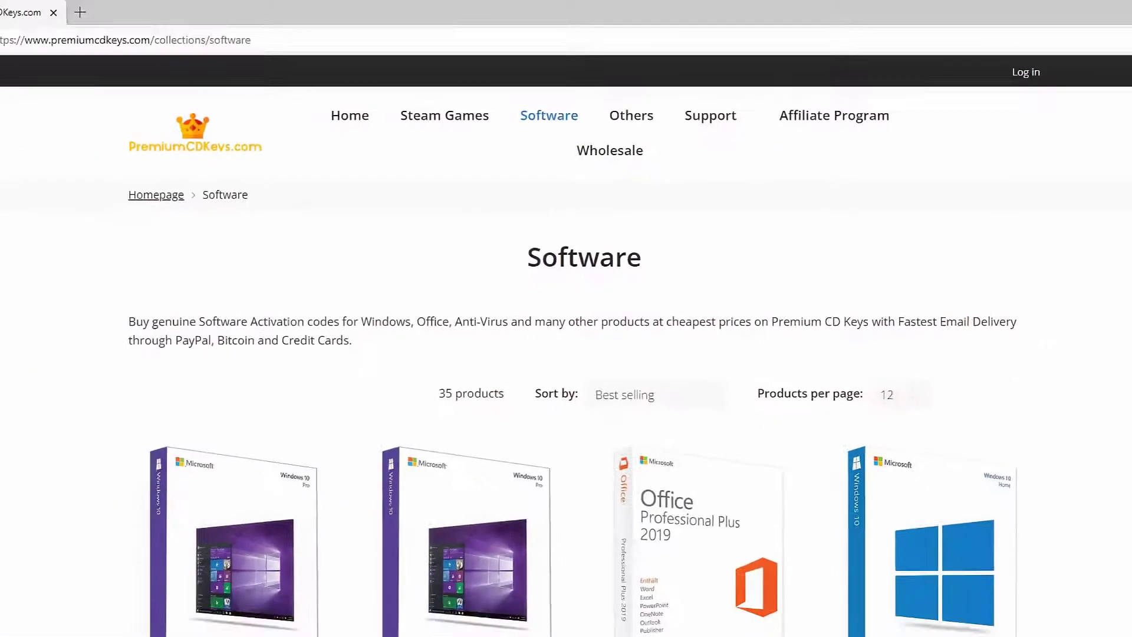
{"action": "scroll", "coordinate": [1105, 234], "scroll_direction": "down", "scroll_amount": 2}
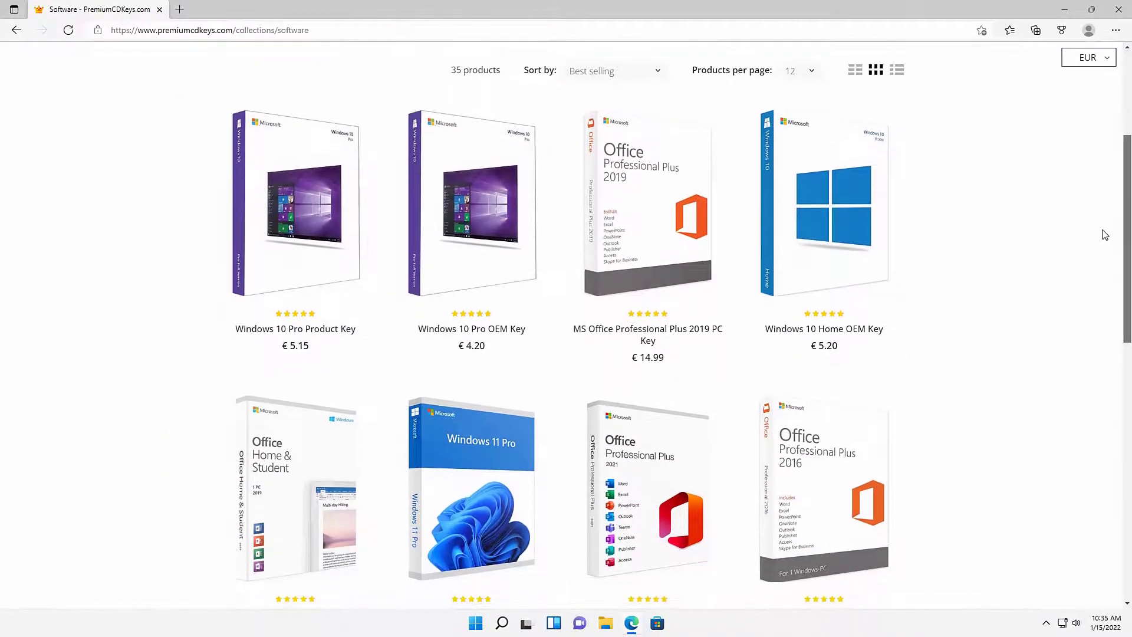
{"action": "scroll", "coordinate": [1105, 235], "scroll_direction": "down", "scroll_amount": 1}
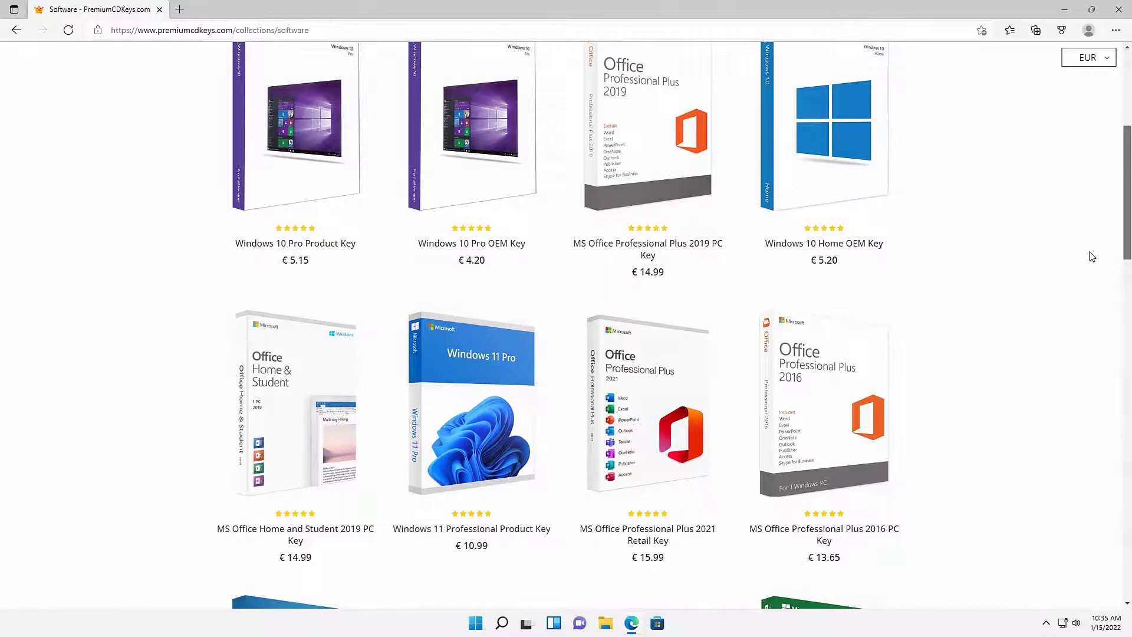
{"action": "scroll", "coordinate": [1092, 257], "scroll_direction": "down", "scroll_amount": 4}
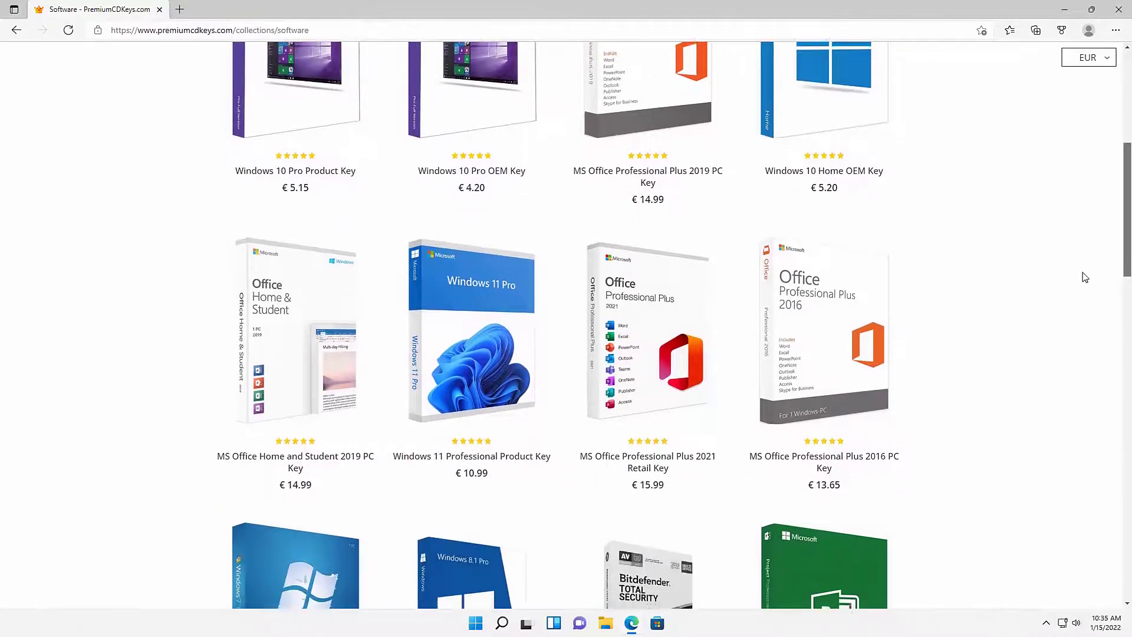
{"action": "scroll", "coordinate": [1028, 387], "scroll_direction": "up", "scroll_amount": 8}
{"action": "scroll", "coordinate": [1105, 422], "scroll_direction": "down", "scroll_amount": 15}
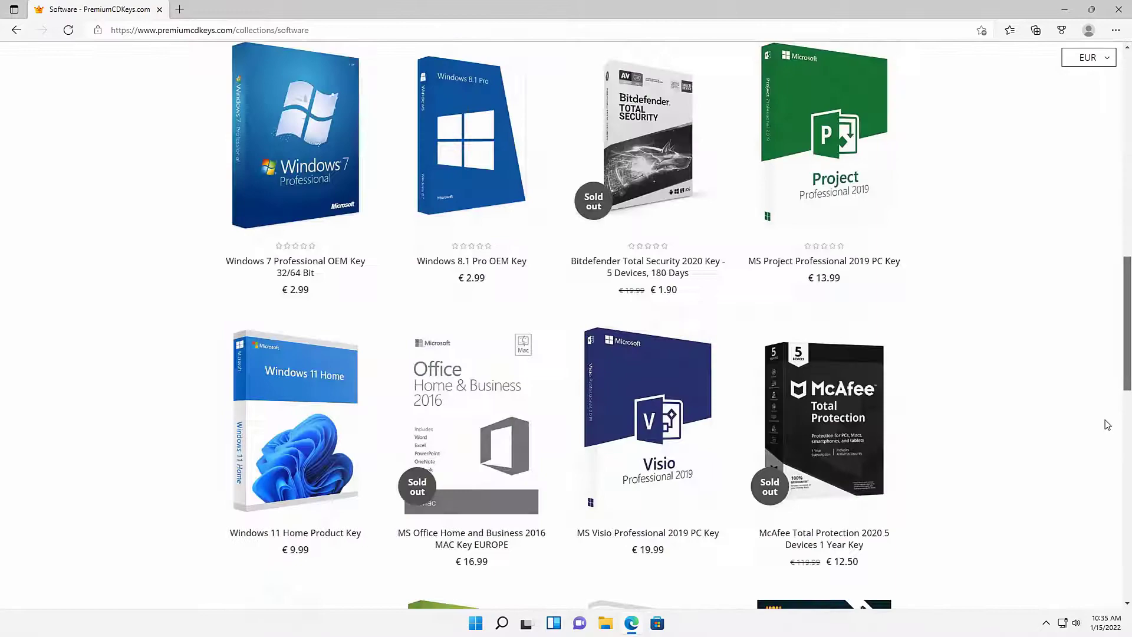
{"action": "scroll", "coordinate": [1102, 354], "scroll_direction": "up", "scroll_amount": 10}
{"action": "scroll", "coordinate": [1096, 288], "scroll_direction": "up", "scroll_amount": 5}
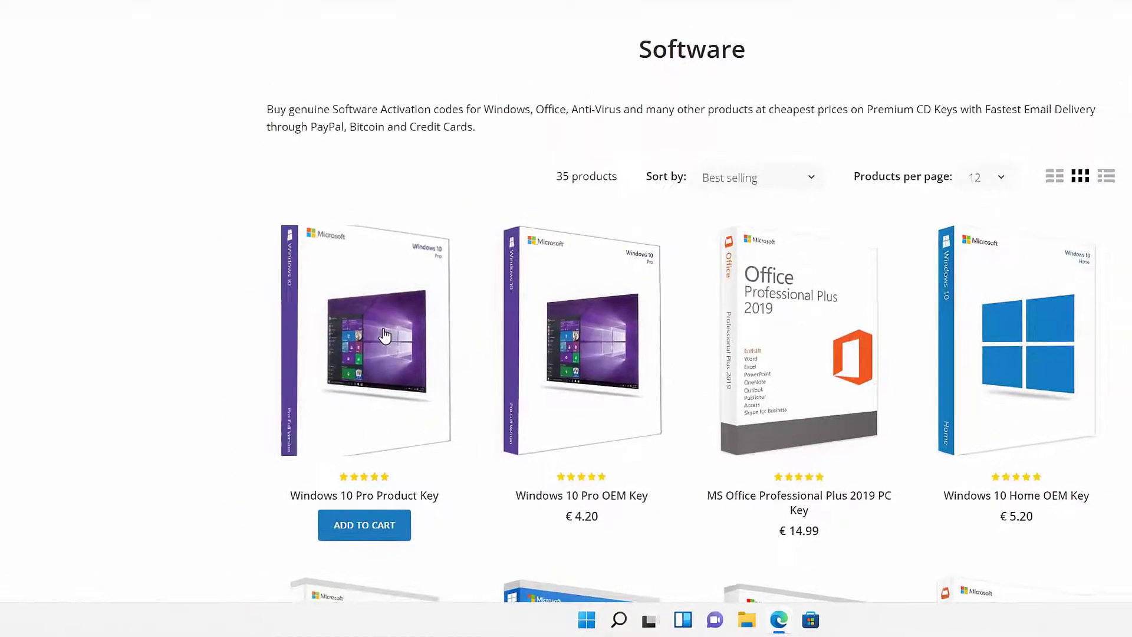
- Open the Windows 10 Pro Product Key page, view its Activation tab, and add it (€5.15) to the cart
{"action": "left_click", "coordinate": [403, 321]}
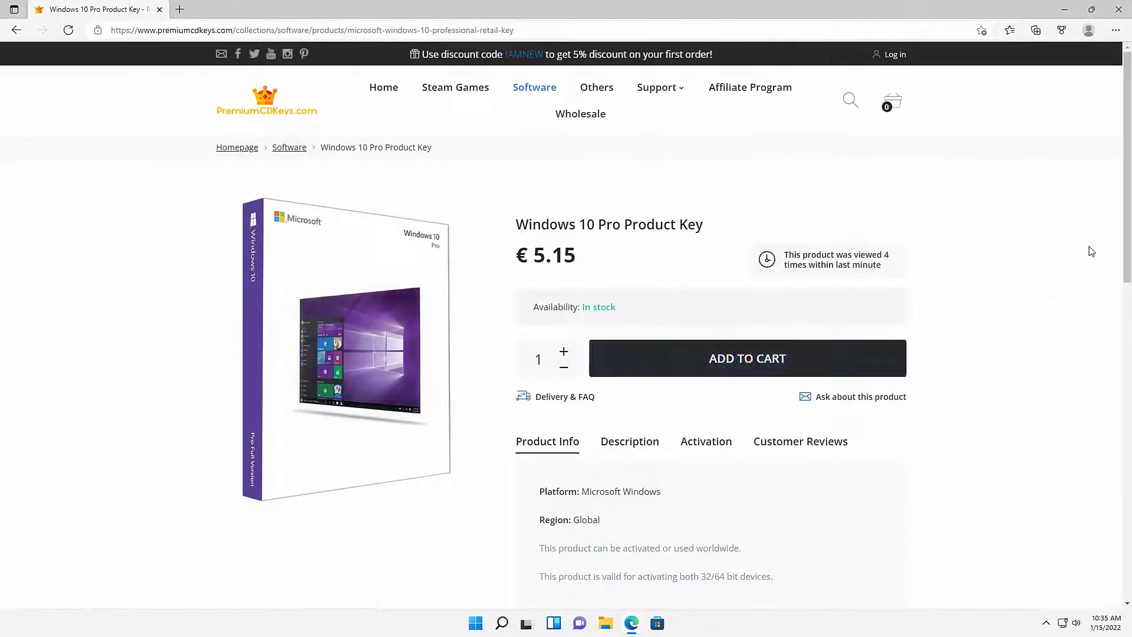
{"action": "left_click", "coordinate": [709, 436]}
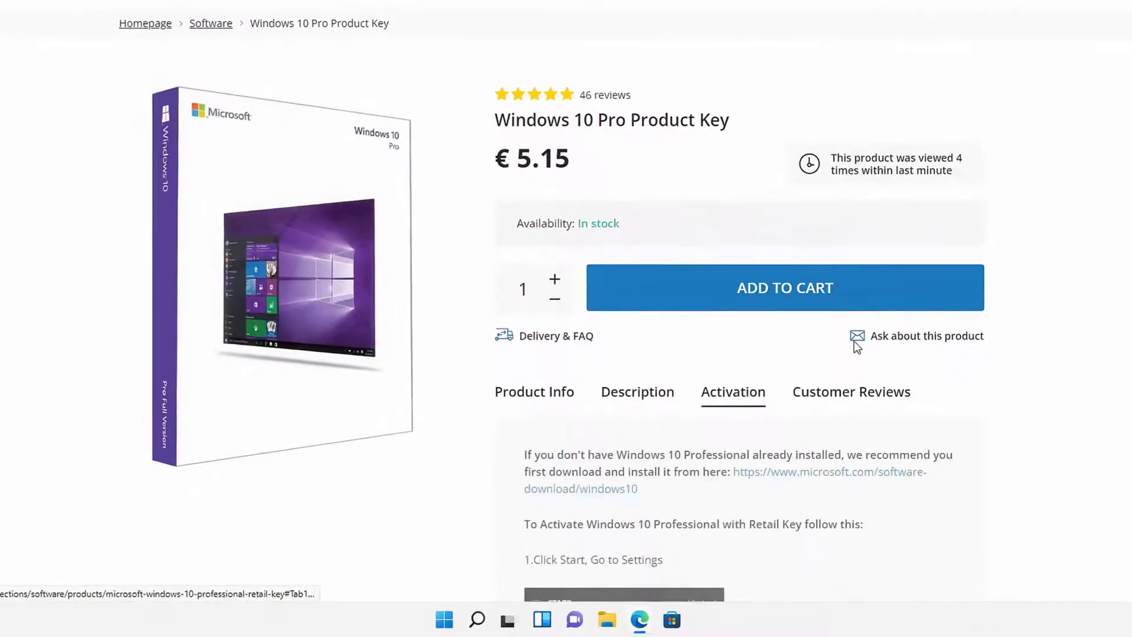
{"action": "scroll", "coordinate": [739, 354], "scroll_direction": "down", "scroll_amount": 10}
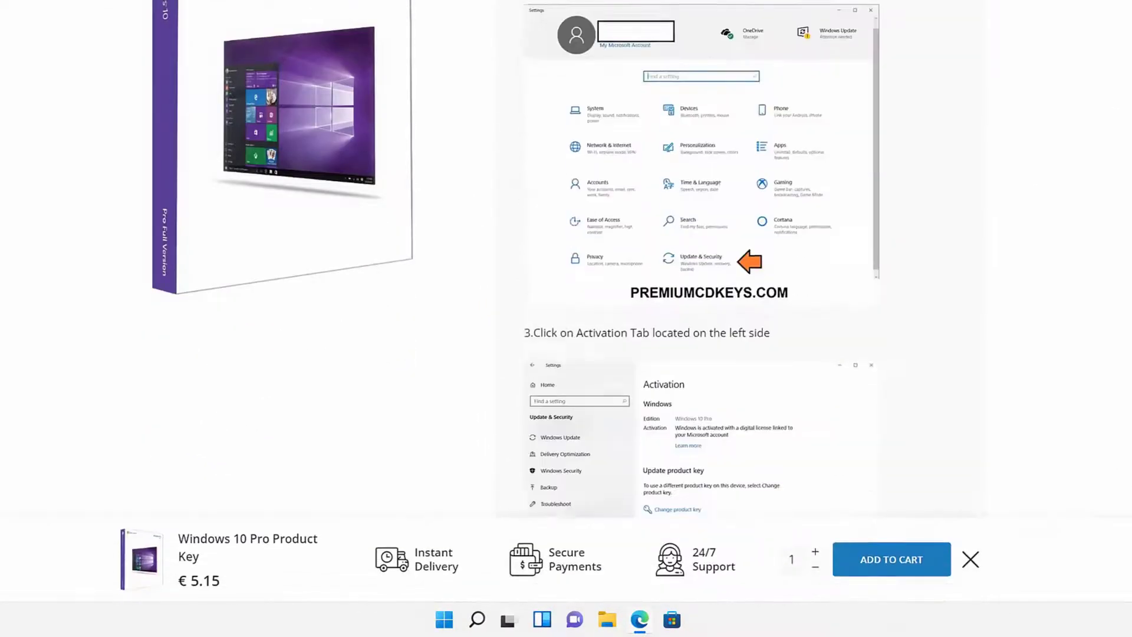
{"action": "scroll", "coordinate": [739, 353], "scroll_direction": "up", "scroll_amount": 9}
{"action": "scroll", "coordinate": [663, 256], "scroll_direction": "up", "scroll_amount": 1}
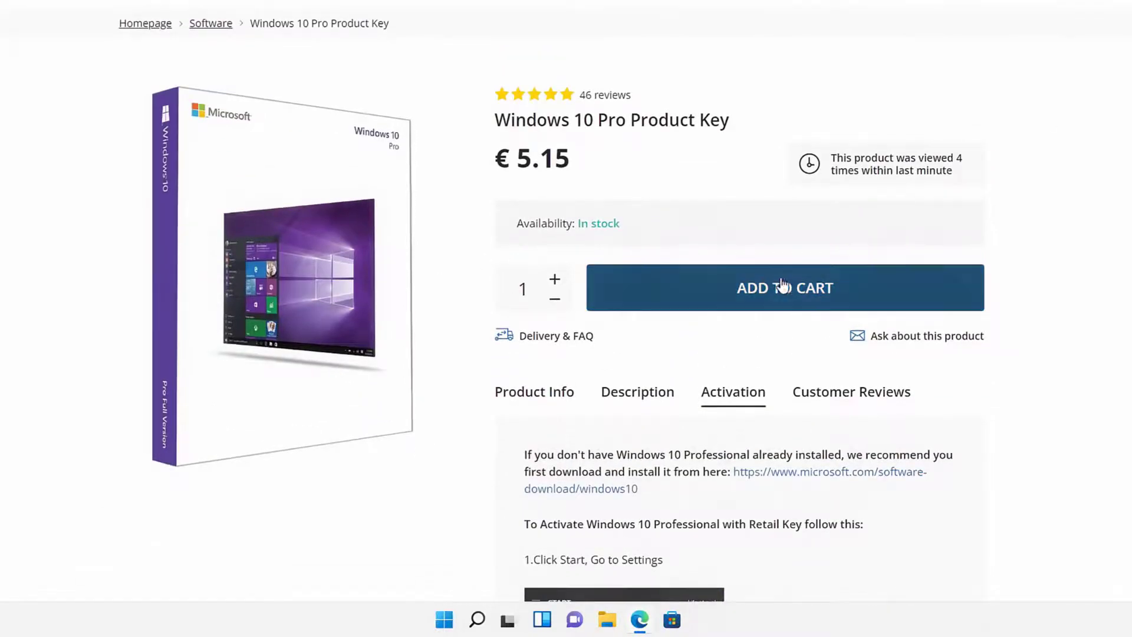
{"action": "left_click", "coordinate": [780, 295]}
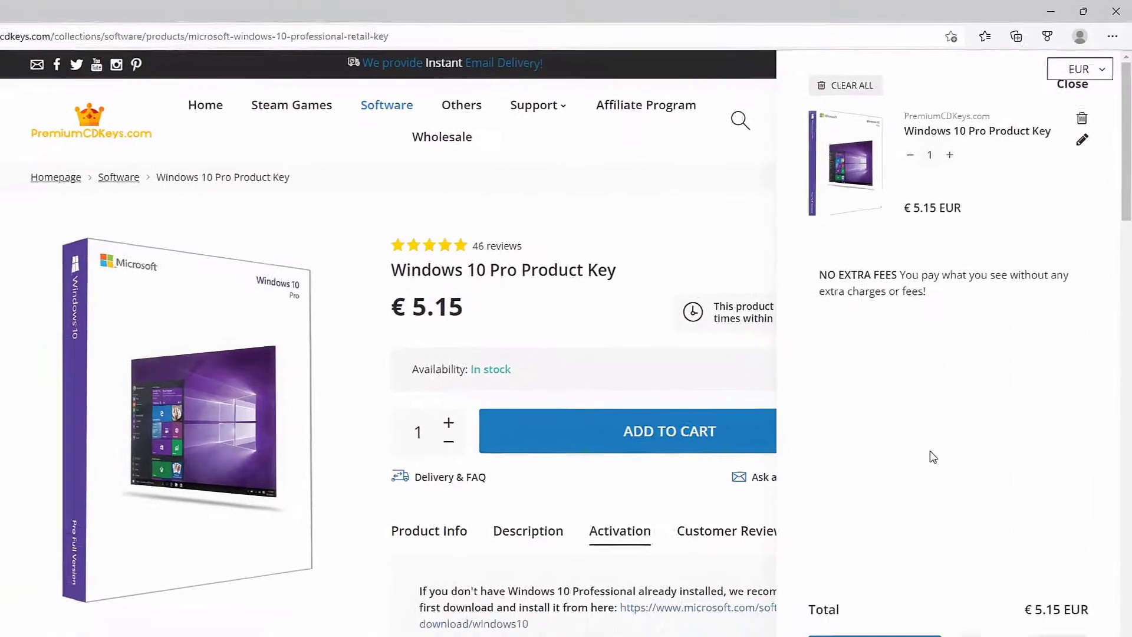
- Go to checkout and apply a discount code, lowering the total from €5.15 to €4.79
{"action": "left_click", "coordinate": [1015, 550]}
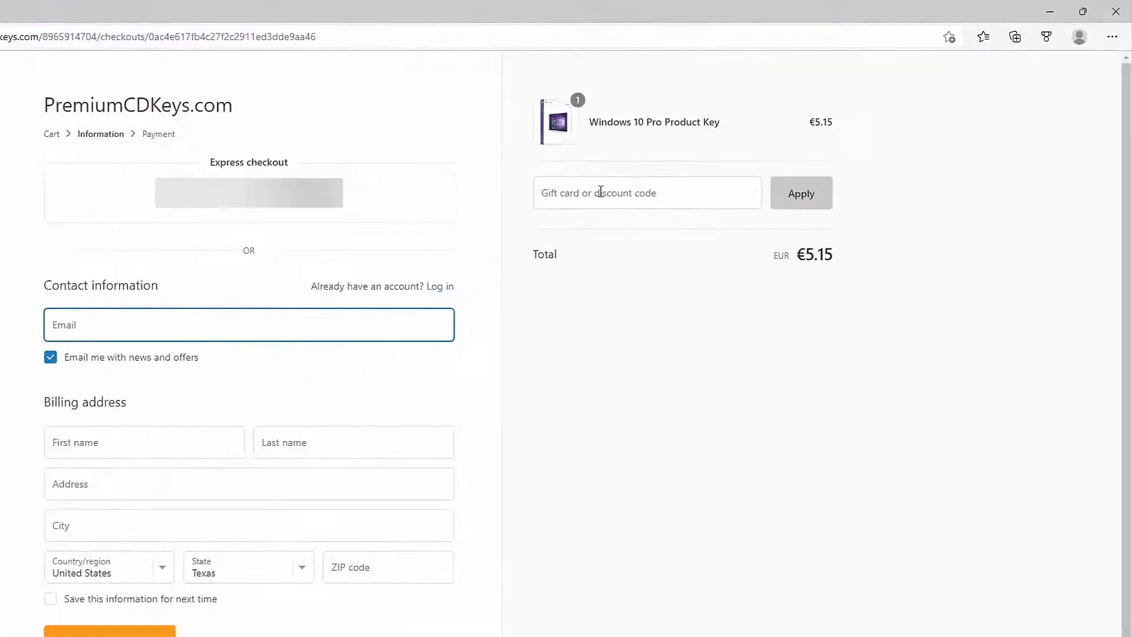
{"action": "left_click", "coordinate": [695, 156]}
{"action": "type", "text": "Hel"}
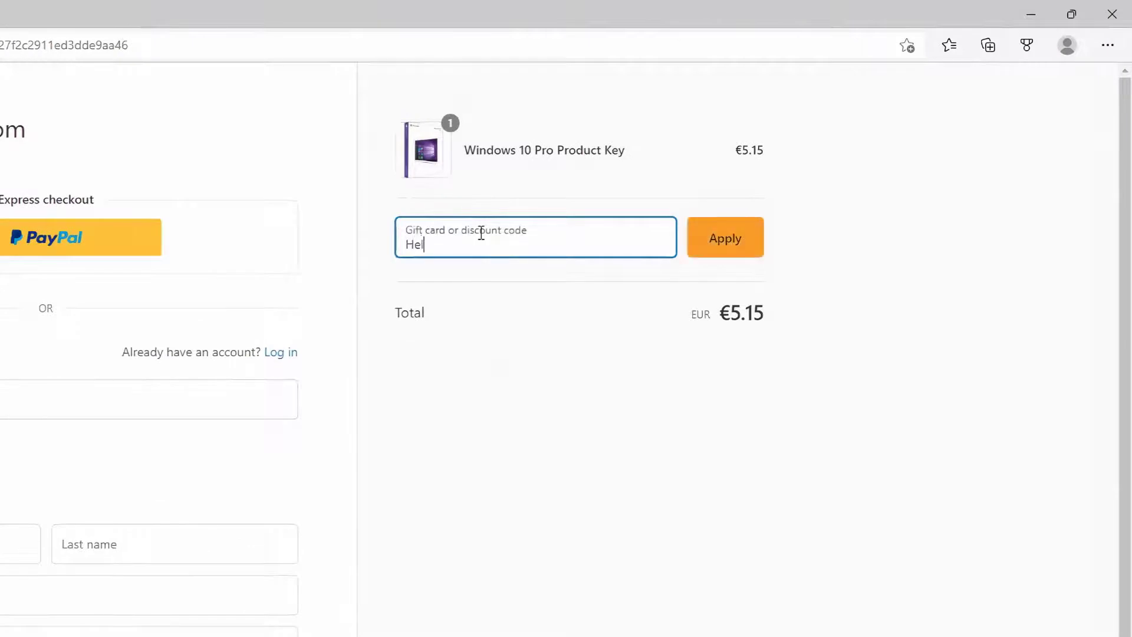
{"action": "type", "text": "tonsComputerREpair"}
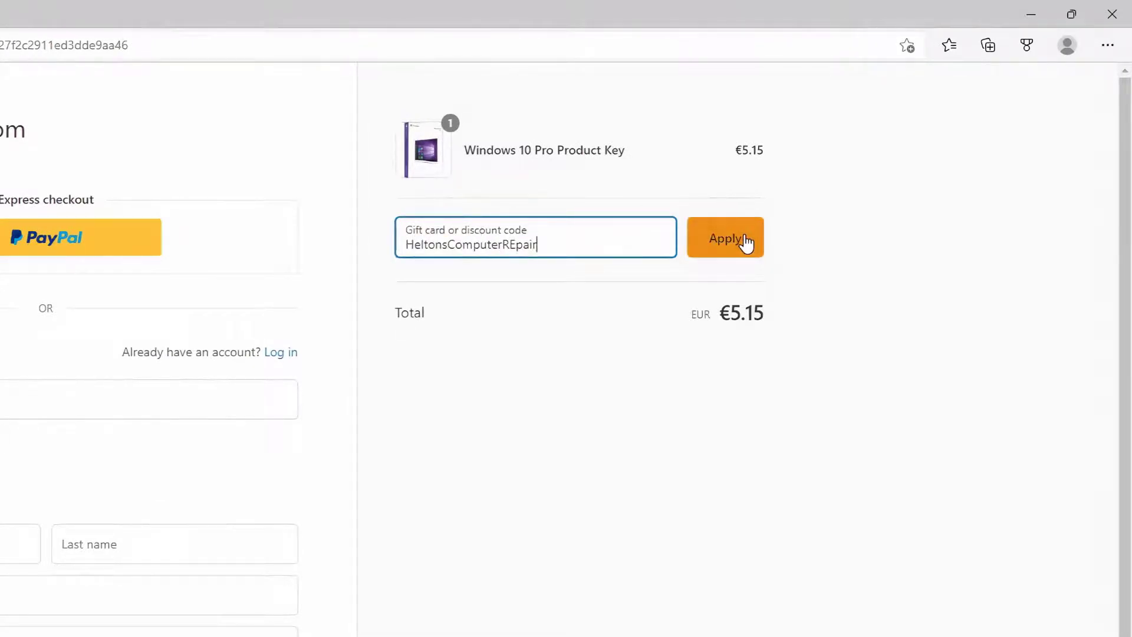
{"action": "left_click", "coordinate": [745, 238]}
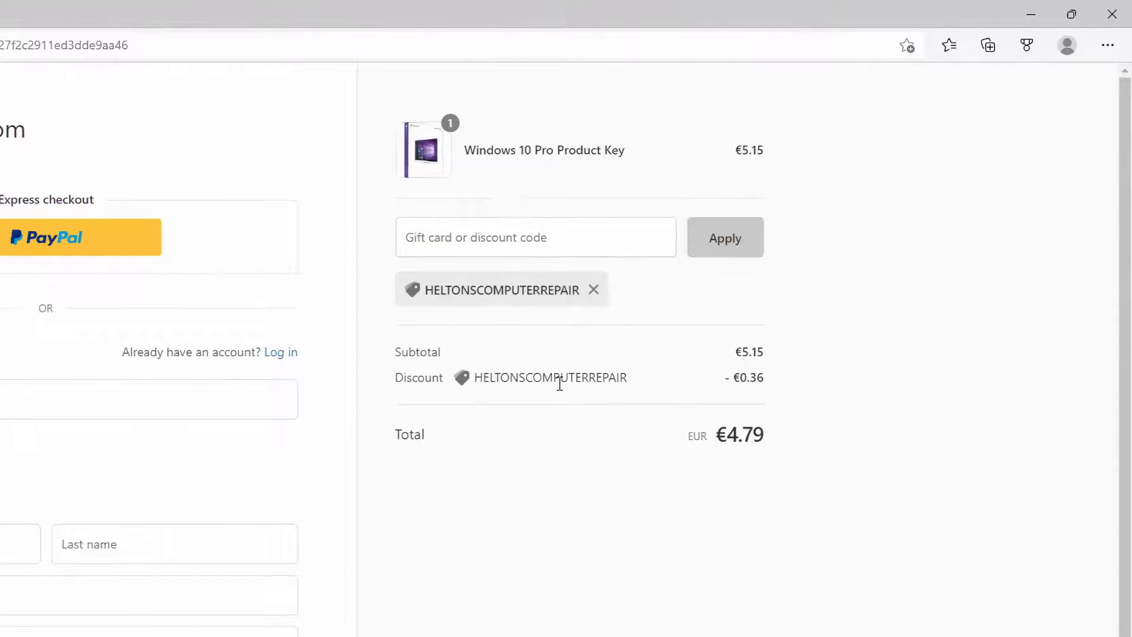